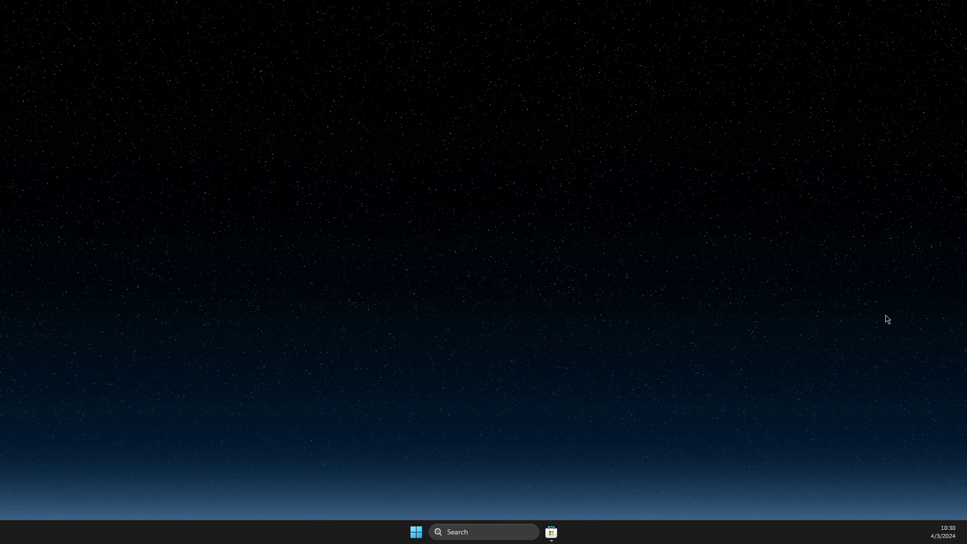
Step: Launch Device Manager from Windows search for "device manager" and nudge its window into place
{"action": "right_click", "coordinate": [556, 533]}
{"action": "left_click", "coordinate": [559, 515]}
{"action": "left_click", "coordinate": [502, 530]}
{"action": "type", "text": "device manager"}
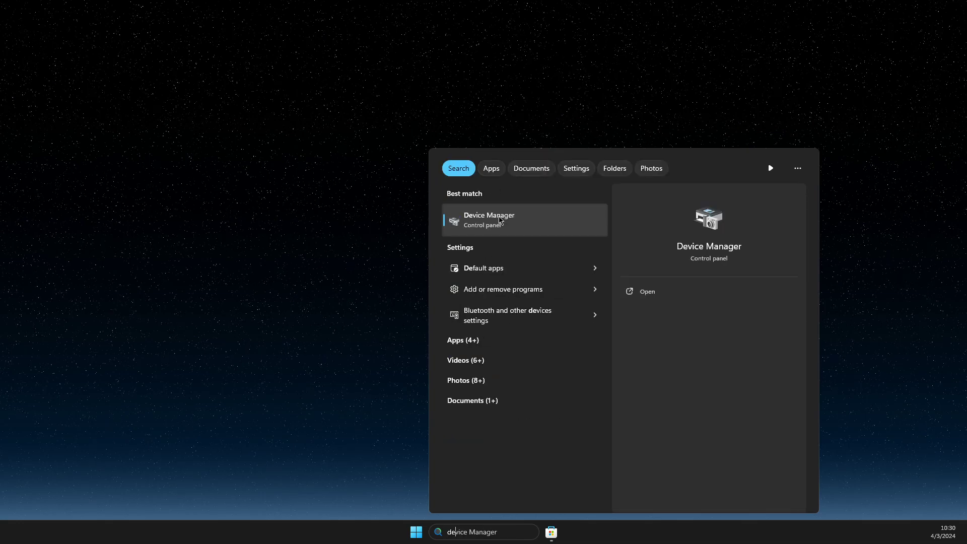
{"action": "left_click", "coordinate": [478, 229]}
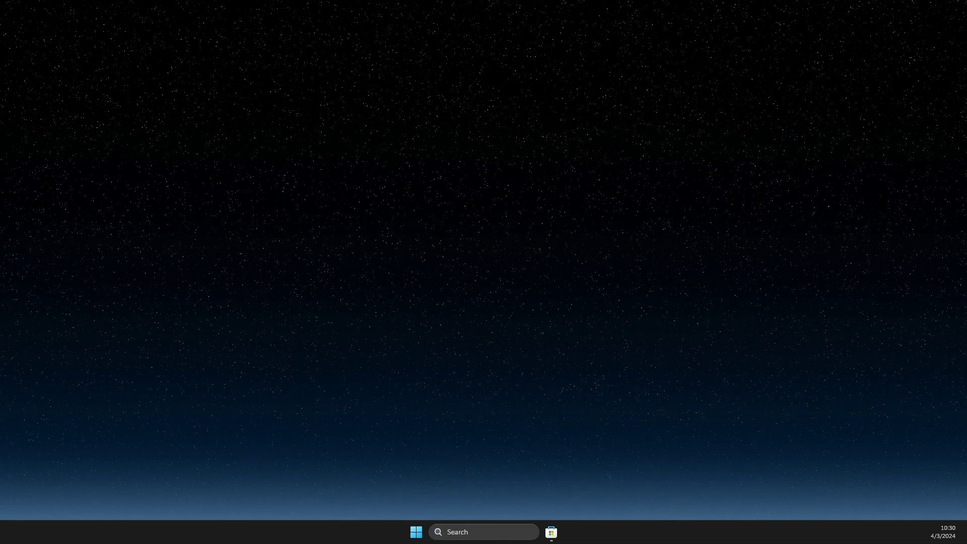
{"action": "left_click_drag", "start_coordinate": [427, 113], "coordinate": [410, 99]}
Step: Expand Bluetooth and uninstall the stuck Wireless Controller device
{"action": "double_click", "coordinate": [280, 161]}
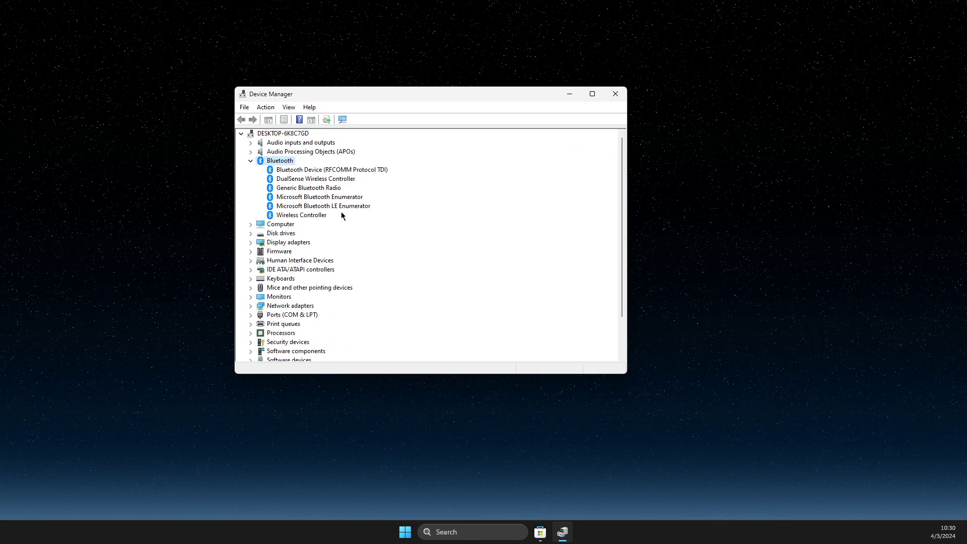
{"action": "left_click", "coordinate": [304, 215]}
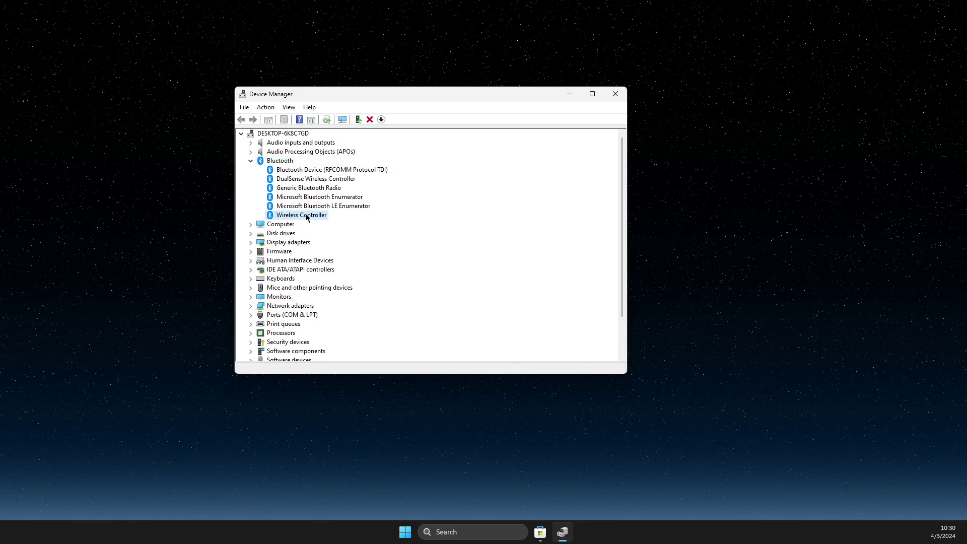
{"action": "left_click", "coordinate": [370, 120]}
{"action": "left_click", "coordinate": [446, 276]}
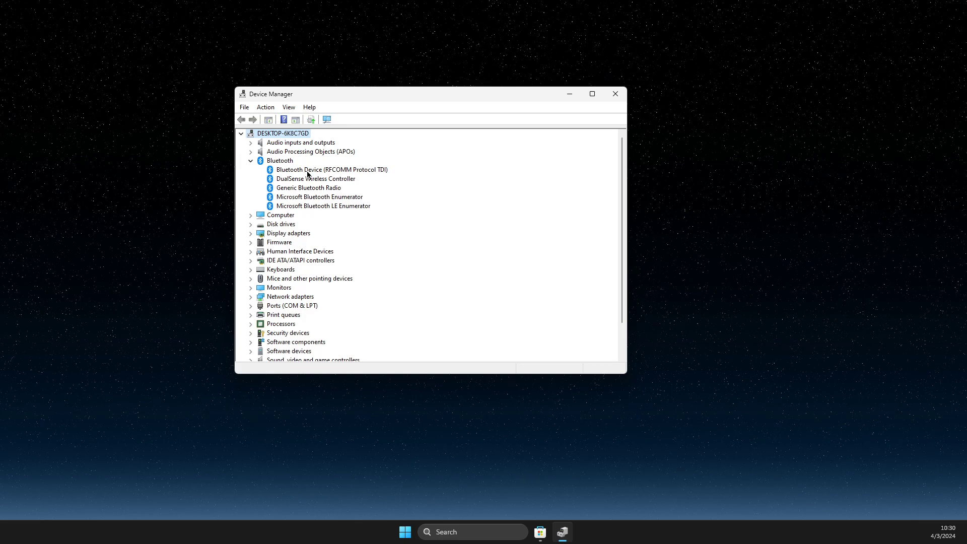
Step: Turn on View > Show hidden devices to reveal the Device Identification Service entries
{"action": "left_click", "coordinate": [308, 173]}
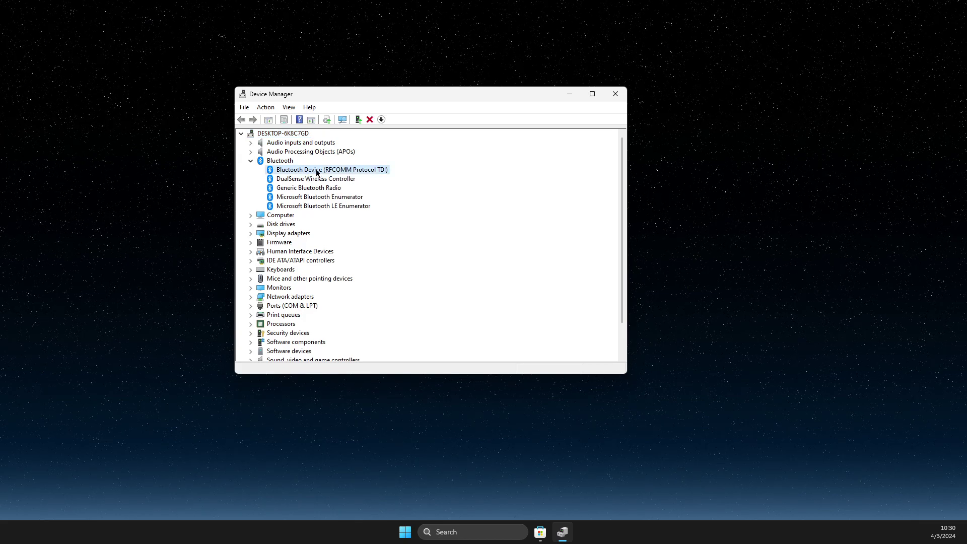
{"action": "left_click", "coordinate": [288, 110]}
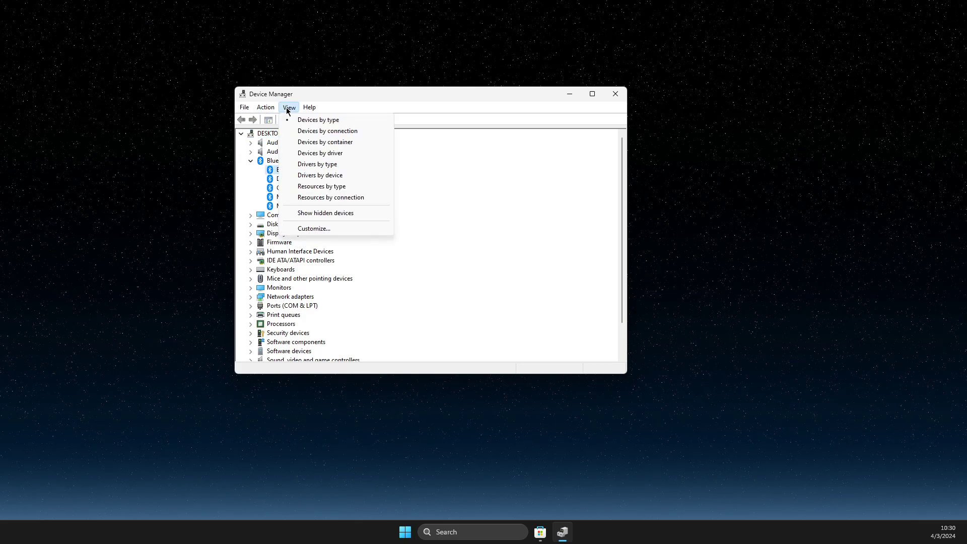
{"action": "left_click", "coordinate": [317, 213]}
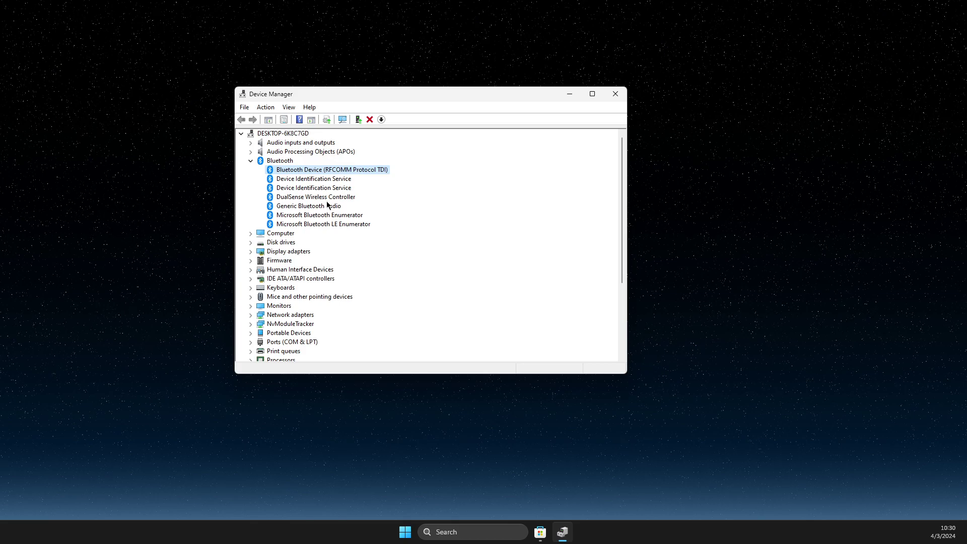
Step: Scan the computer root node for hardware changes
{"action": "left_click", "coordinate": [272, 135]}
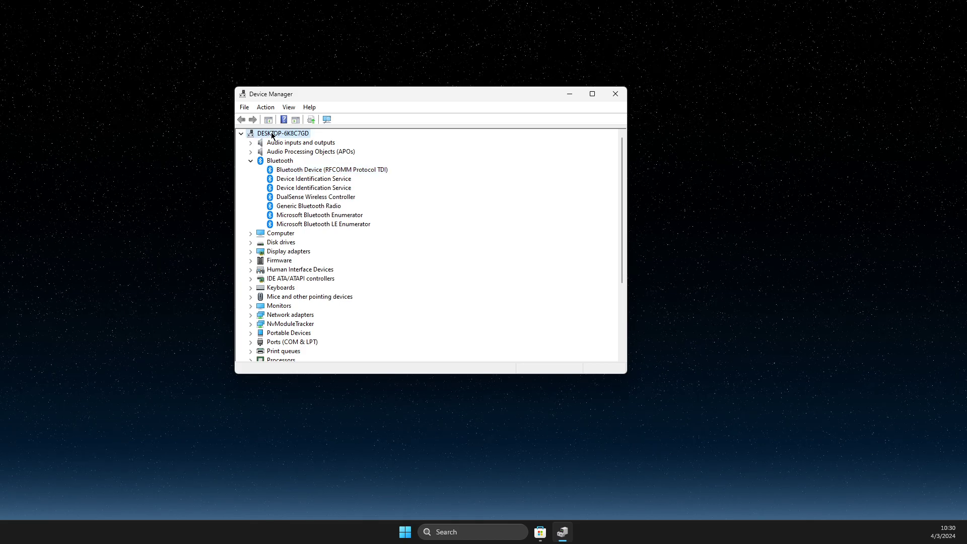
{"action": "right_click", "coordinate": [272, 134]}
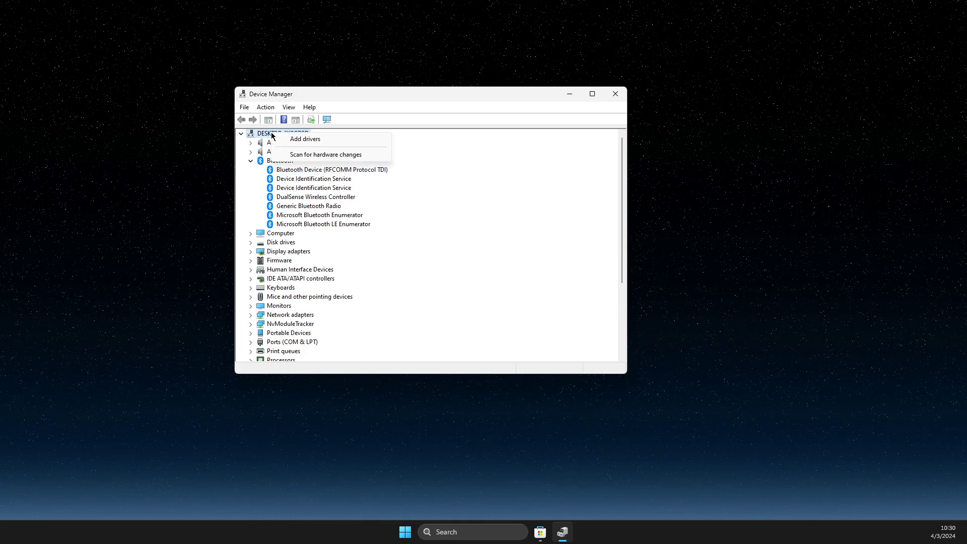
{"action": "left_click", "coordinate": [295, 156]}
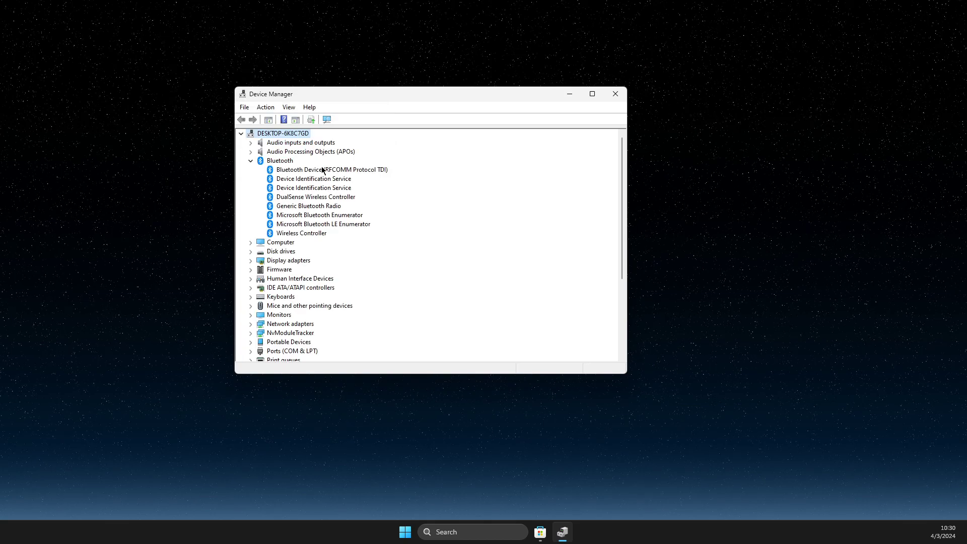
Step: Uninstall the reappeared Wireless Controller under Bluetooth
{"action": "right_click", "coordinate": [318, 233]}
{"action": "left_click", "coordinate": [369, 121]}
{"action": "left_click", "coordinate": [447, 275]}
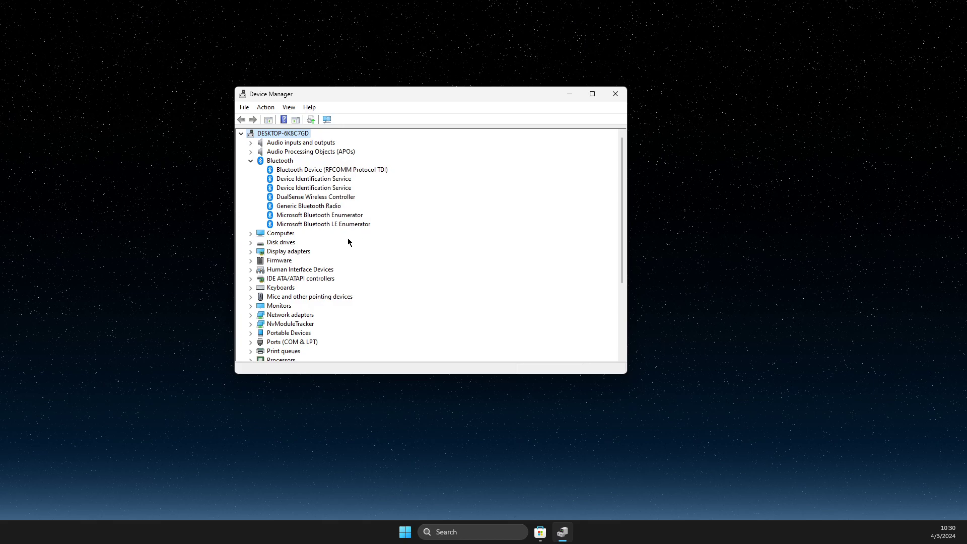
{"action": "scroll", "coordinate": [346, 245], "scroll_direction": "down", "scroll_amount": 1}
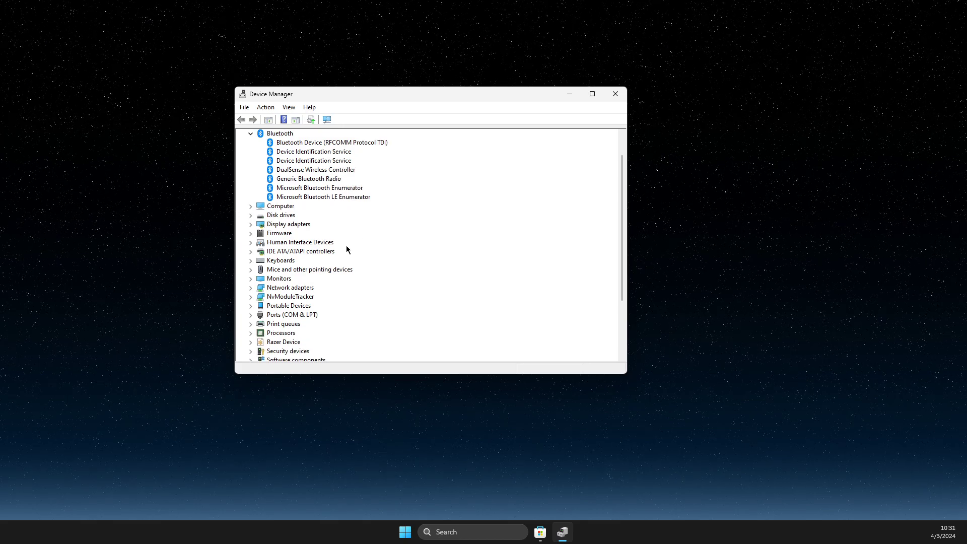
Step: Turn off Show hidden devices in the View menu
{"action": "left_click", "coordinate": [284, 107]}
{"action": "left_click", "coordinate": [332, 214]}
{"action": "right_click", "coordinate": [269, 213]}
{"action": "left_click", "coordinate": [510, 286]}
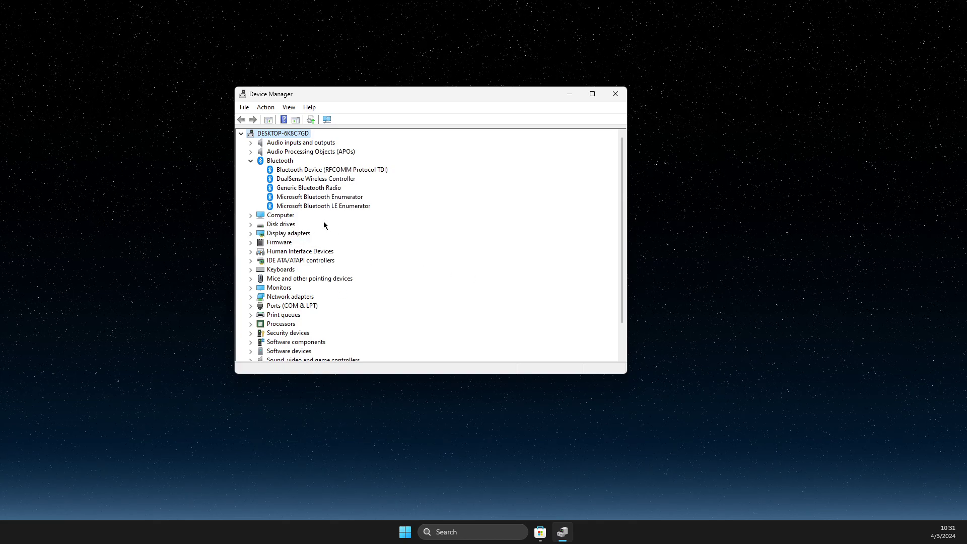
Step: Review Audio inputs and outputs and Display adapters, then close Device Manager
{"action": "left_click", "coordinate": [305, 144]}
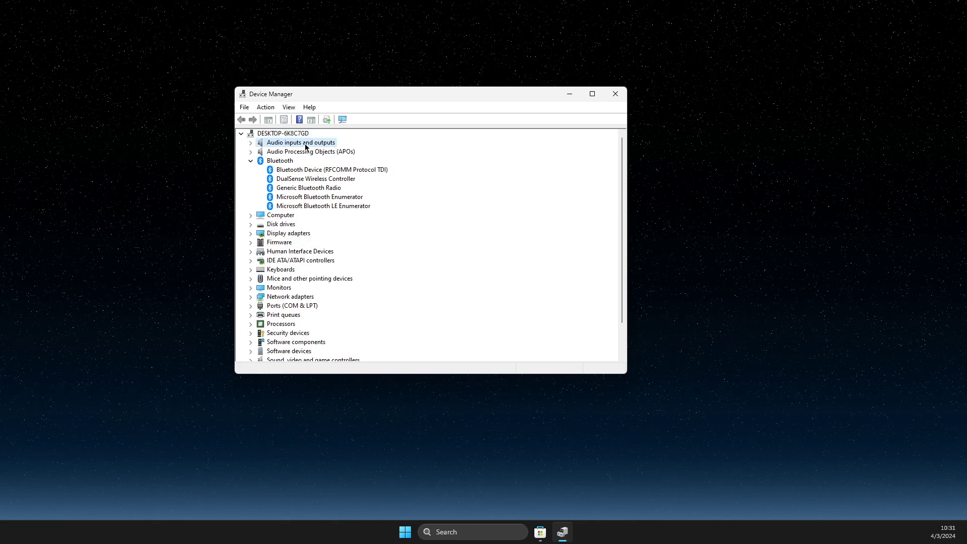
{"action": "double_click", "coordinate": [305, 146]}
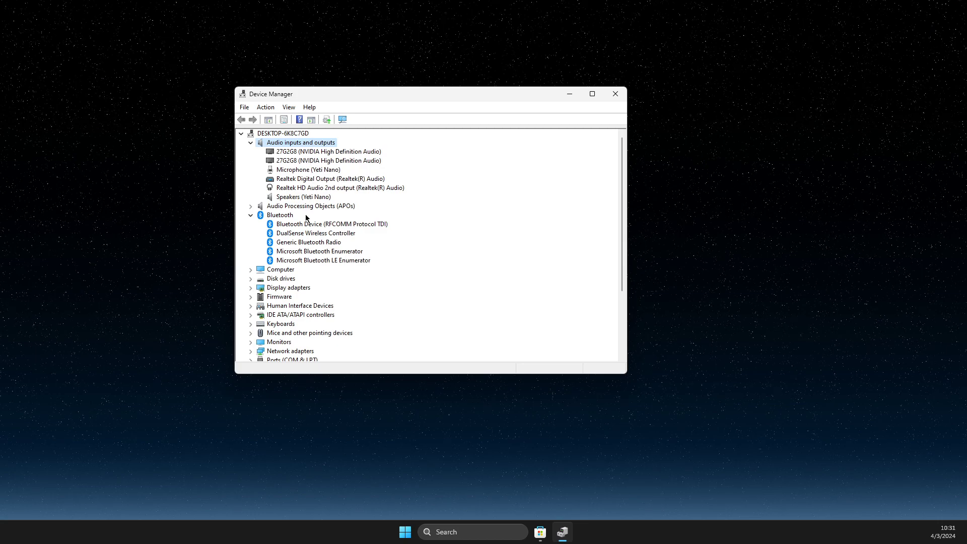
{"action": "scroll", "coordinate": [323, 235], "scroll_direction": "down", "scroll_amount": 1}
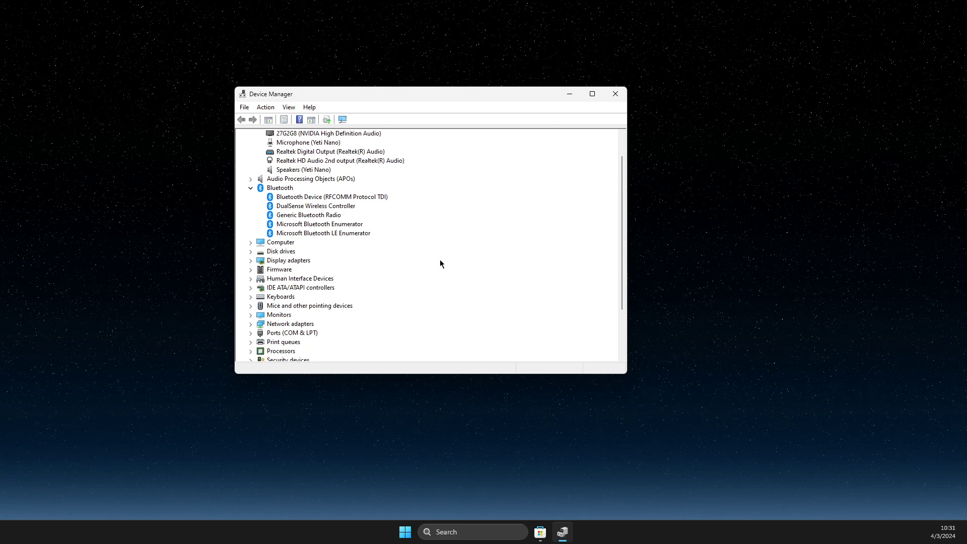
{"action": "scroll", "coordinate": [362, 280], "scroll_direction": "down", "scroll_amount": 2}
{"action": "scroll", "coordinate": [349, 277], "scroll_direction": "down", "scroll_amount": 1}
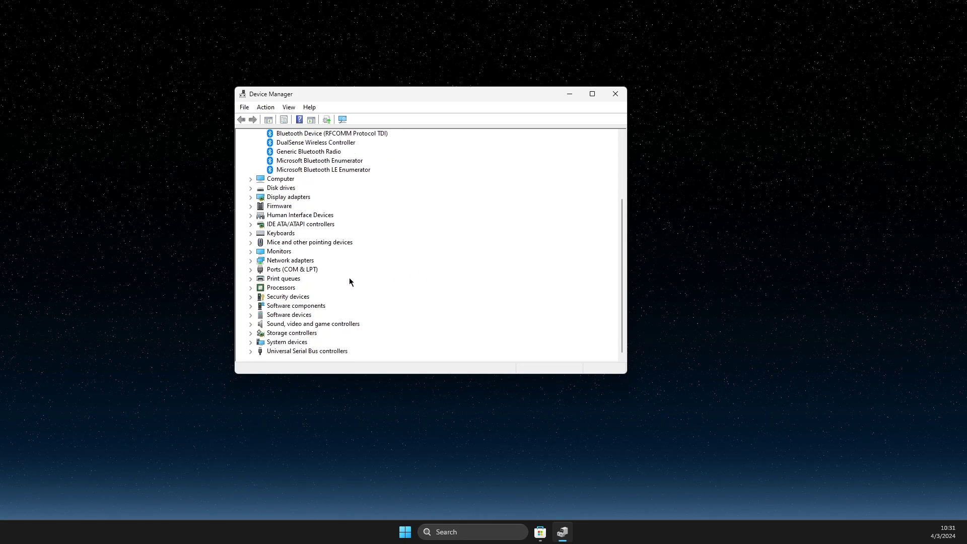
{"action": "double_click", "coordinate": [294, 198]}
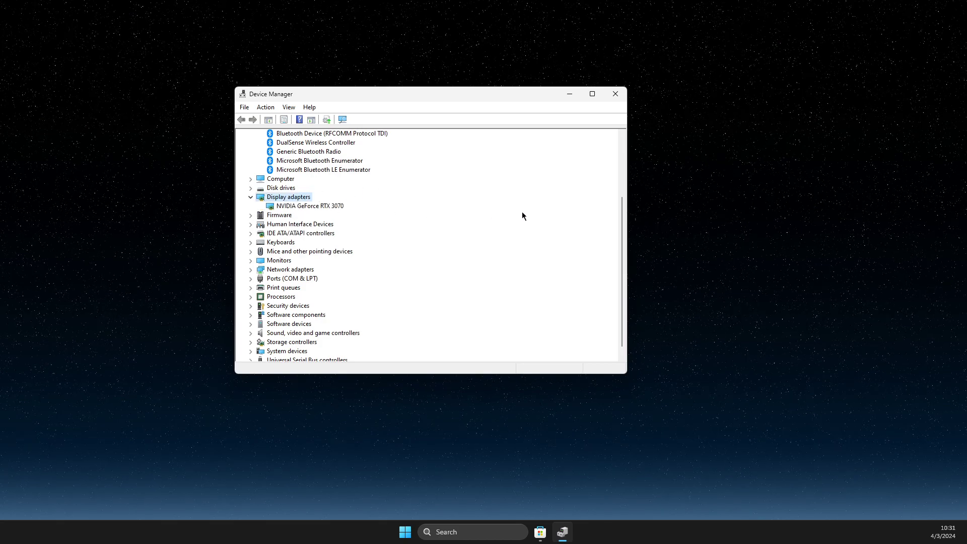
{"action": "left_click", "coordinate": [616, 94]}
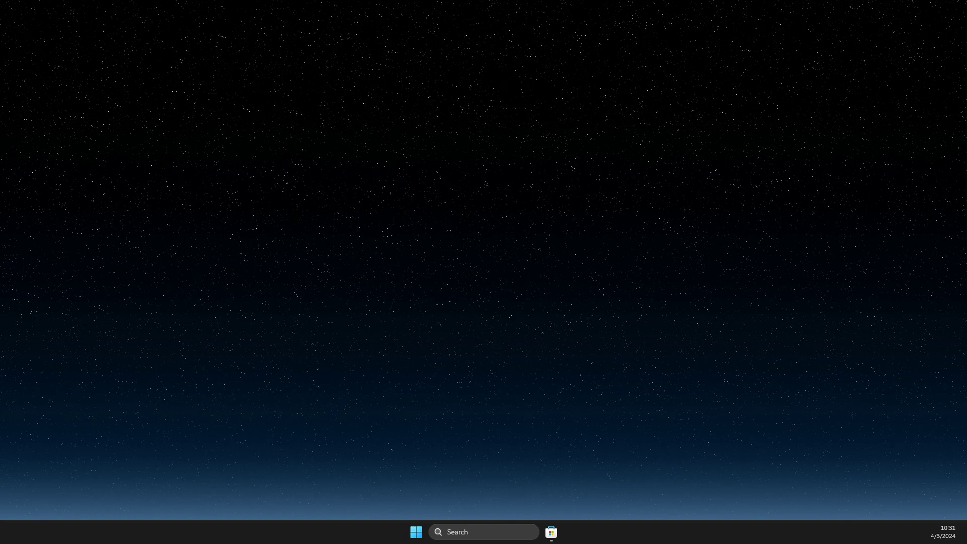